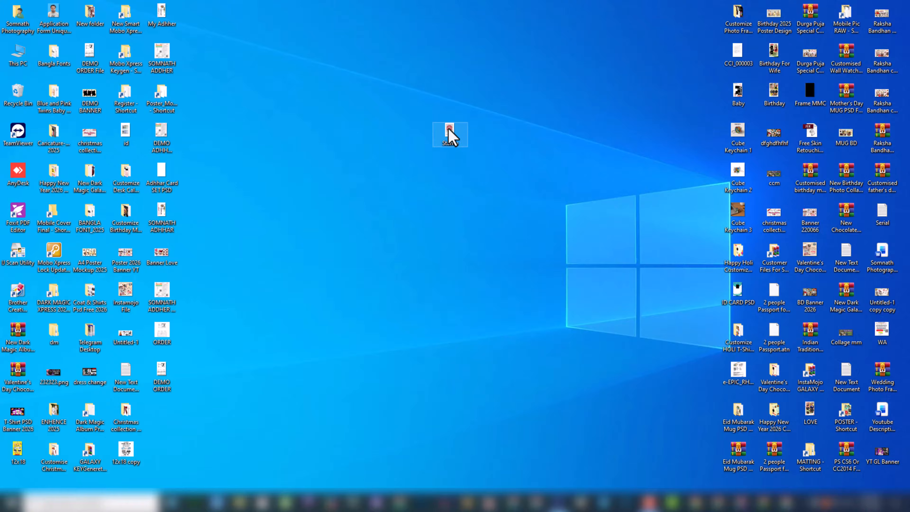
- Open the Stamp image from the desktop and examine the red stamp covering the text, then close the viewer
double_click(450, 137)
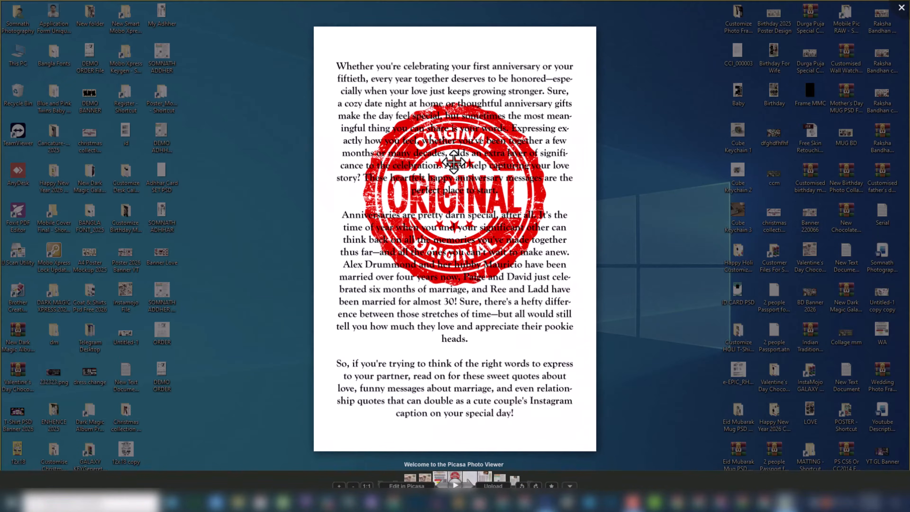
scroll(464, 173, up, 2)
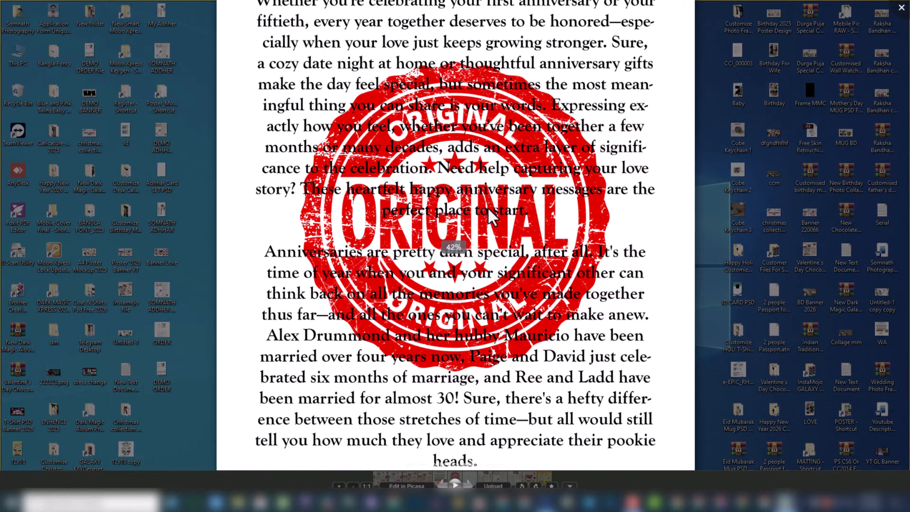
click(902, 7)
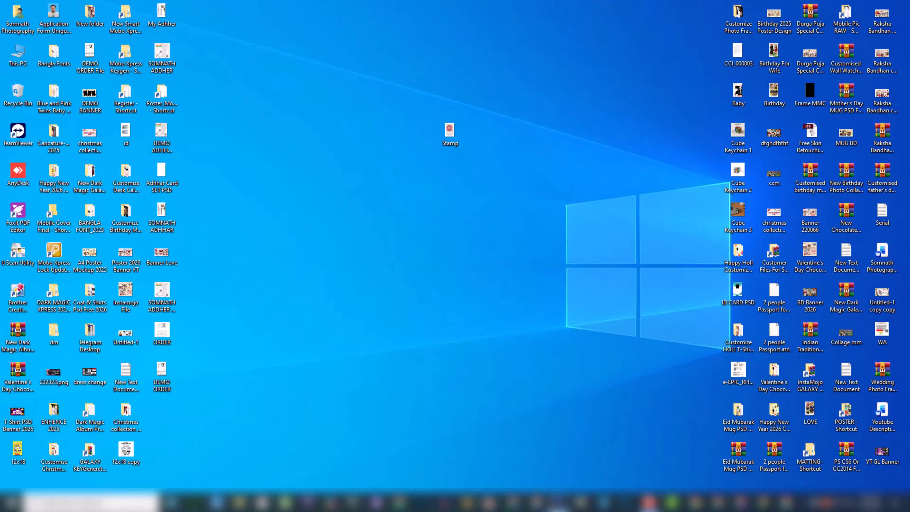
- Switch to Photoshop and compare Stamp.jpg with the finished Stamp copy, hiding and reshowing Group 1 in the copy
click(558, 503)
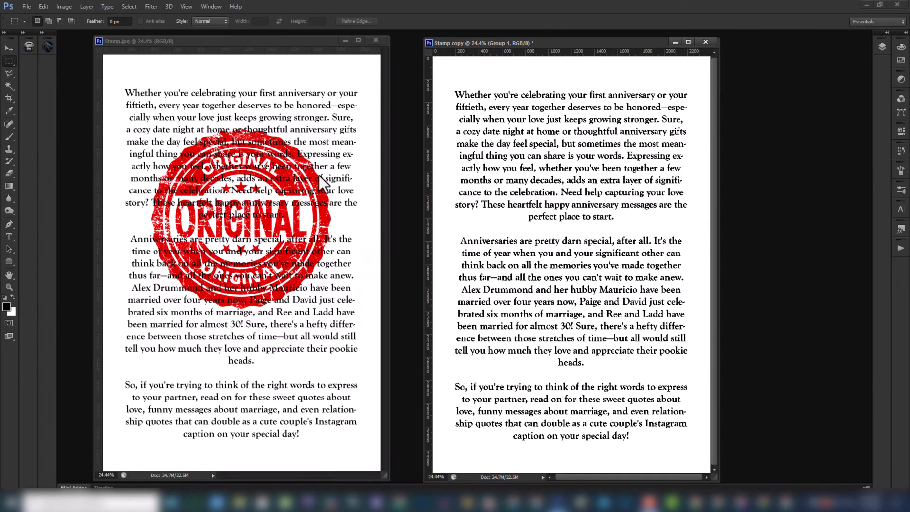
drag(265, 40, 260, 44)
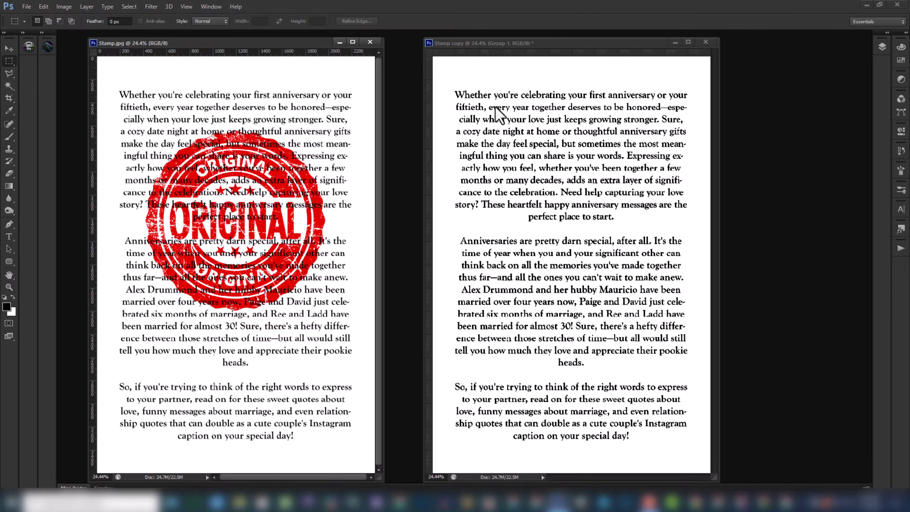
click(503, 44)
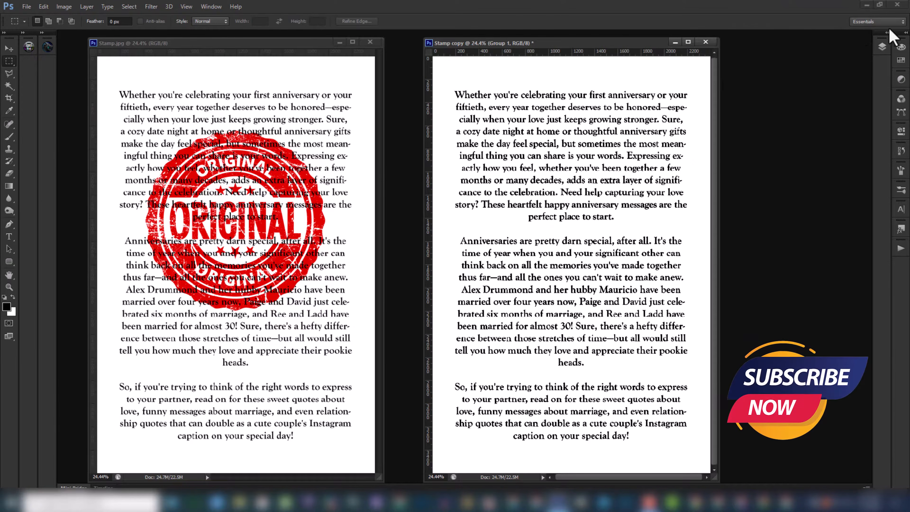
click(887, 42)
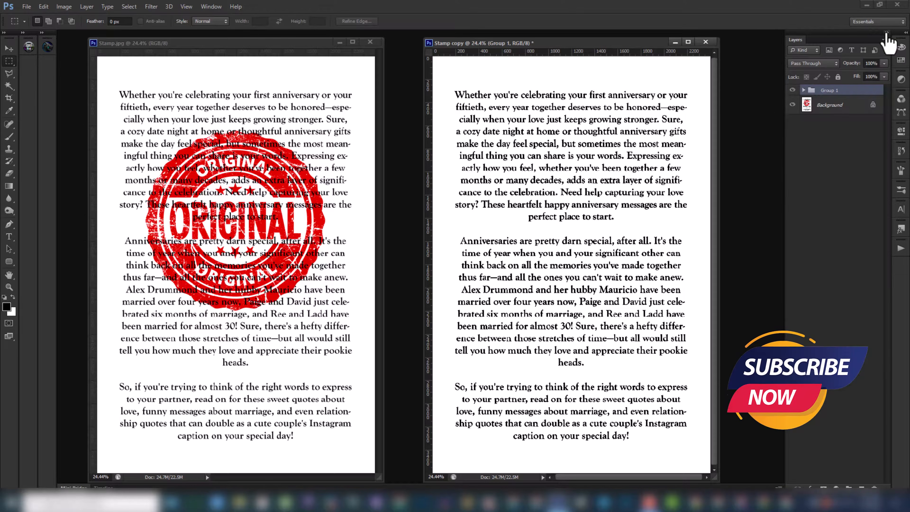
click(792, 90)
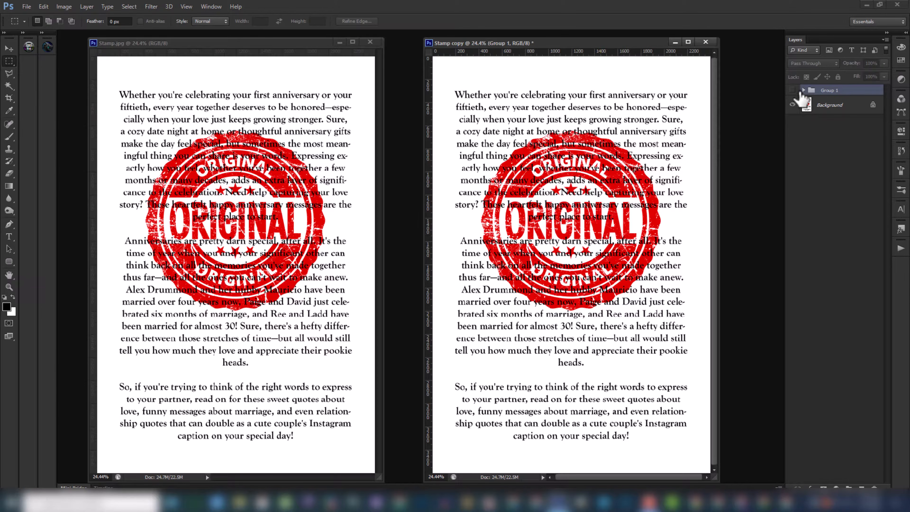
click(793, 90)
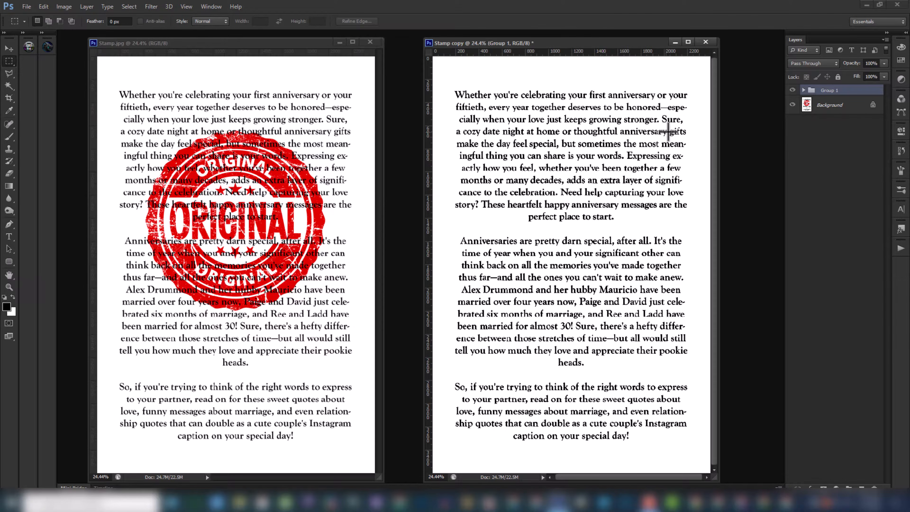
- Close the finished Stamp copy without saving and duplicate Stamp.jpg as "Stamp copy"
click(707, 43)
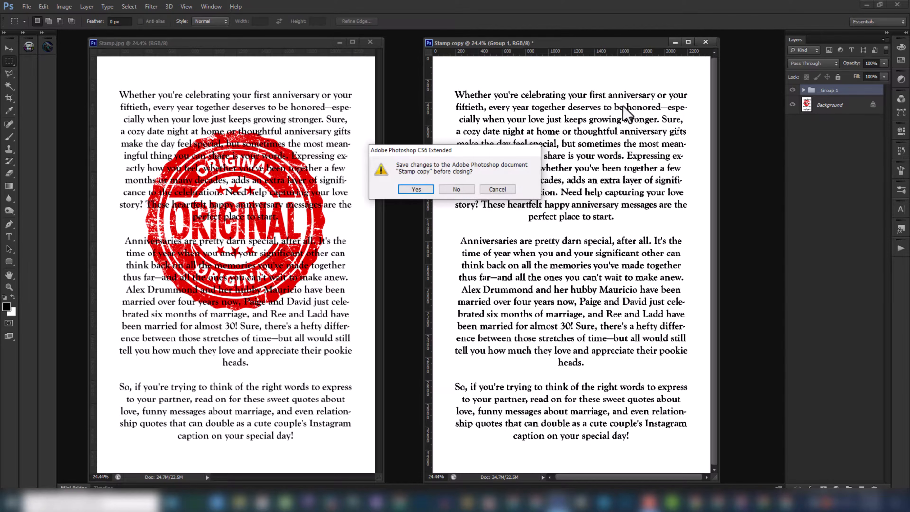
click(466, 190)
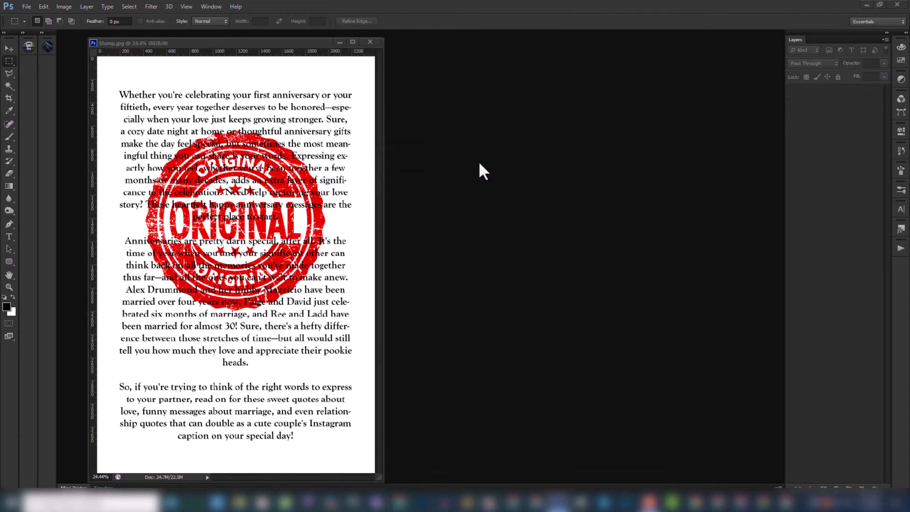
right_click(302, 44)
click(322, 49)
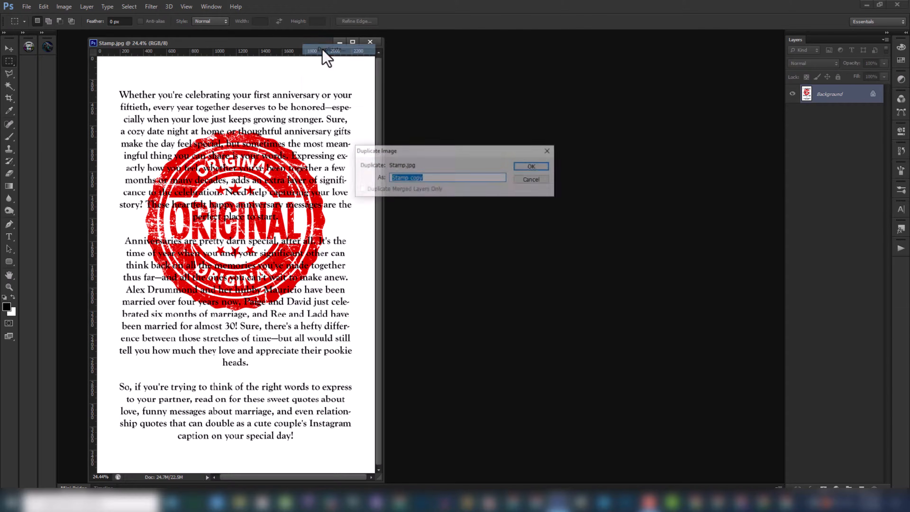
click(537, 168)
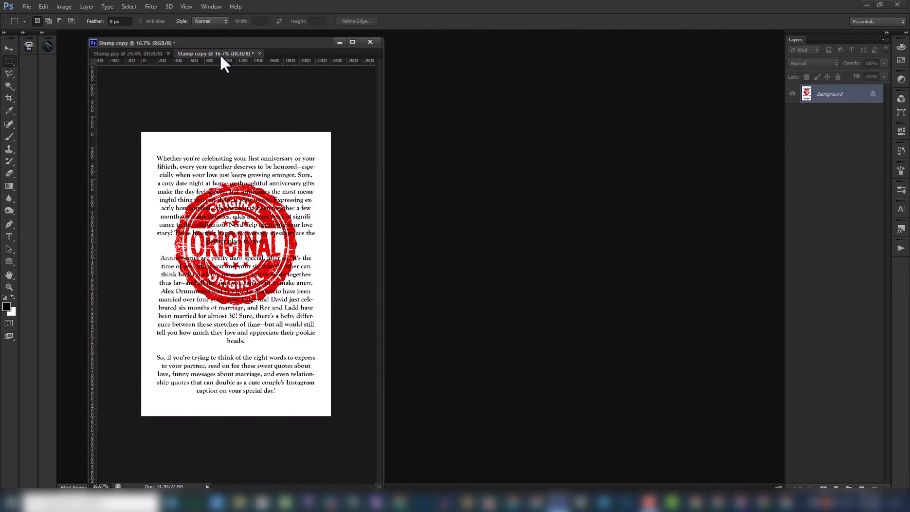
- Float the duplicate in its own window, fit it to view and arrange it side by side with the original
drag(221, 57, 451, 49)
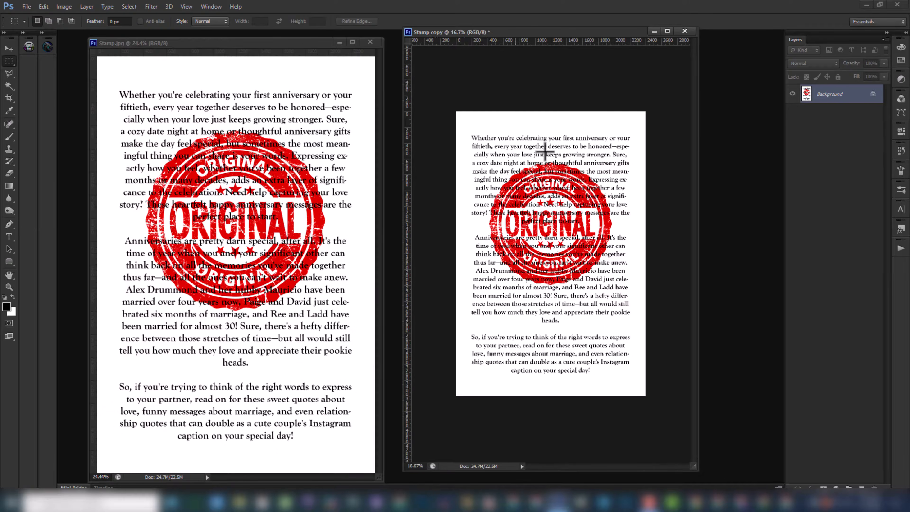
key(ctrl+0)
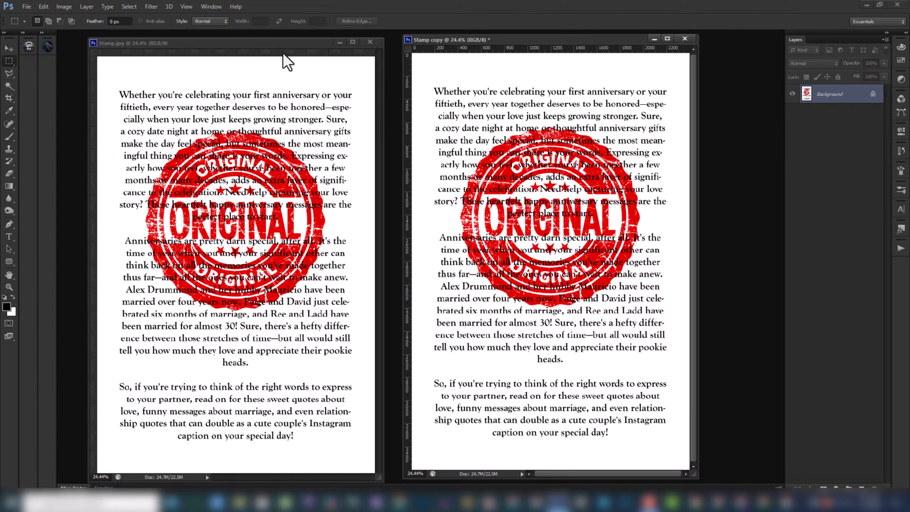
click(282, 45)
drag(256, 41, 218, 40)
drag(464, 42, 410, 46)
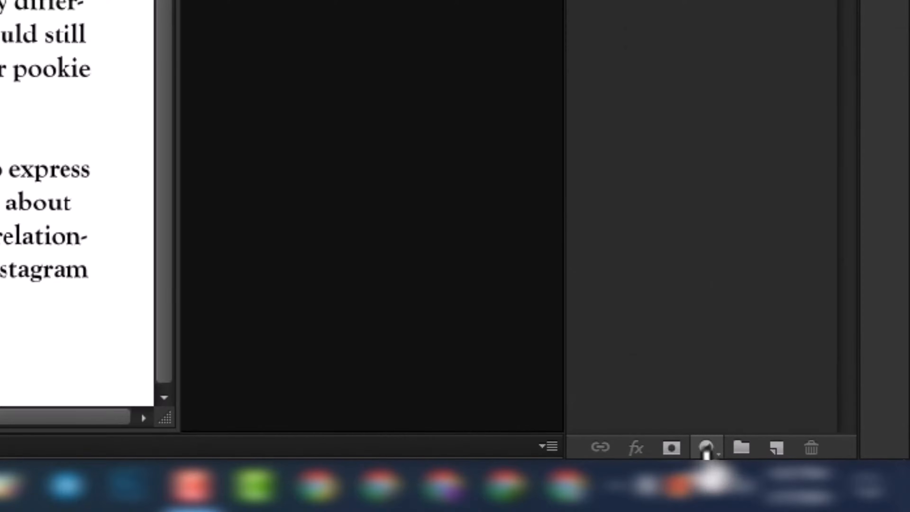
- Add a Hue/Saturation adjustment layer to the copy and target the Reds range by sampling the red stamp
click(706, 448)
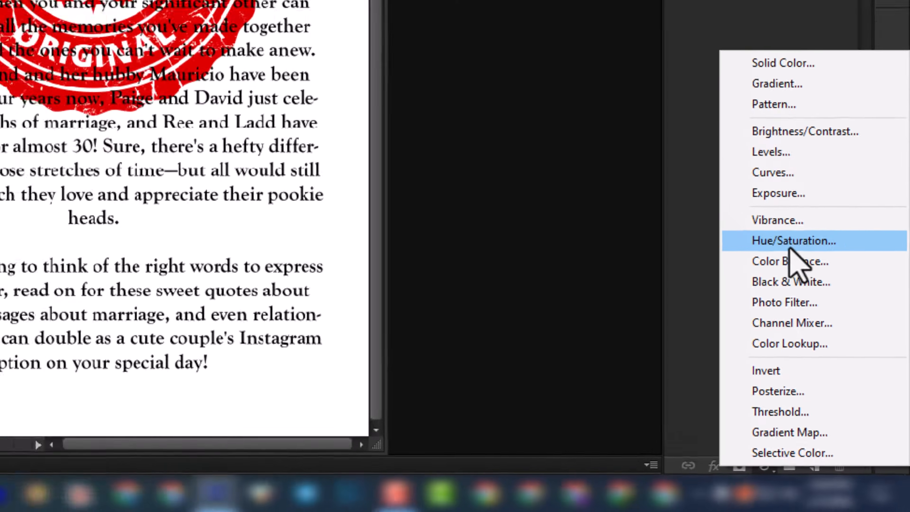
click(791, 248)
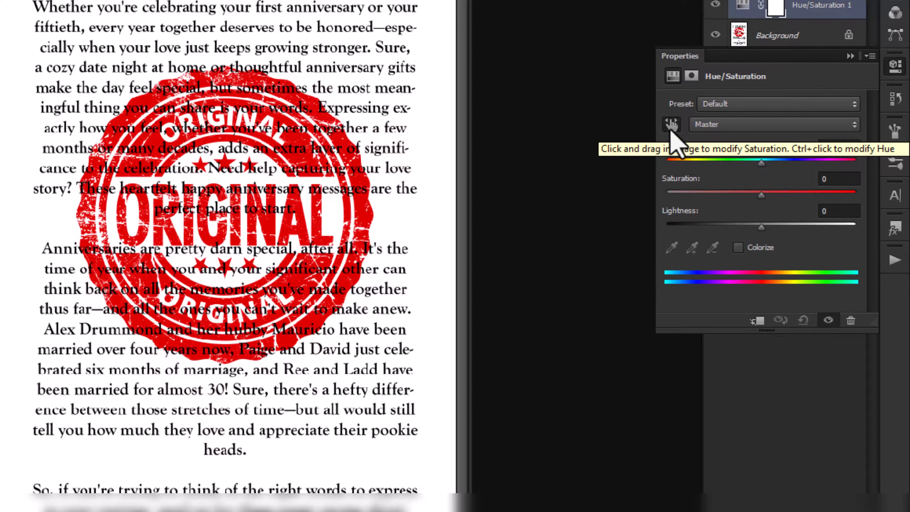
click(671, 125)
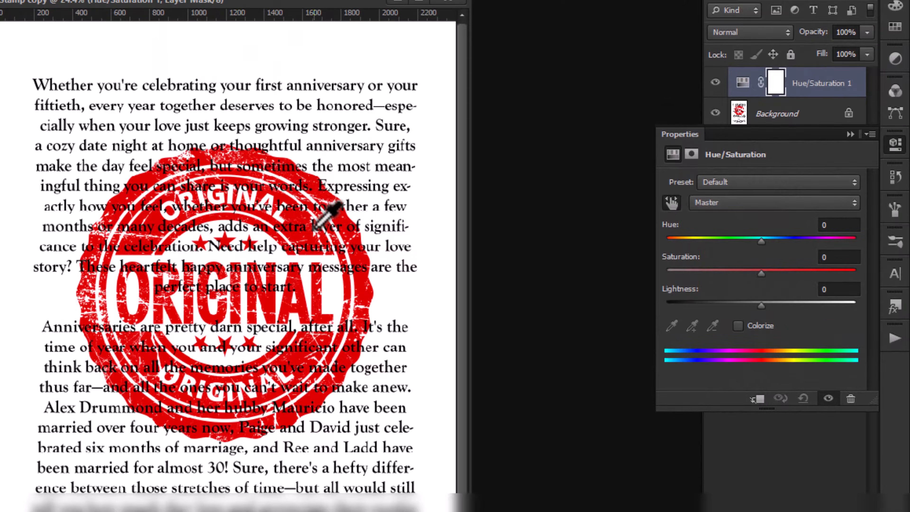
scroll(325, 211, up, 2)
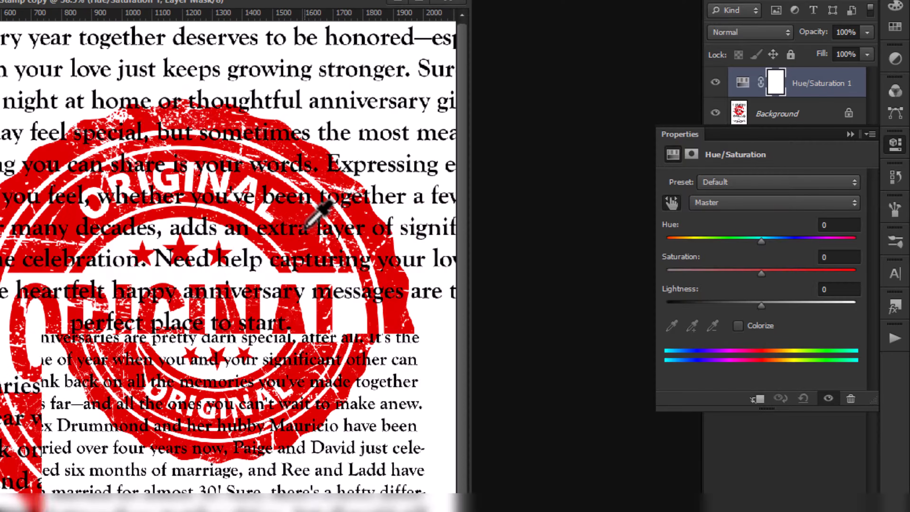
scroll(325, 210, up, 1)
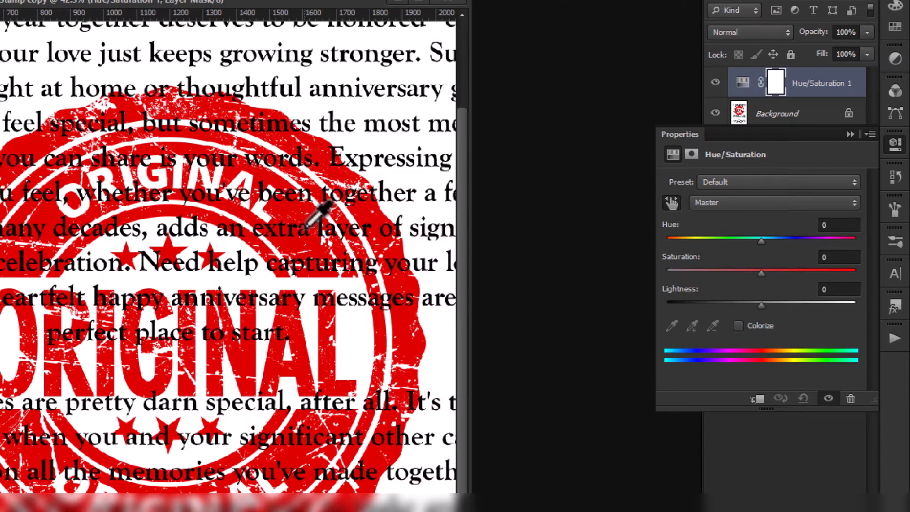
click(285, 207)
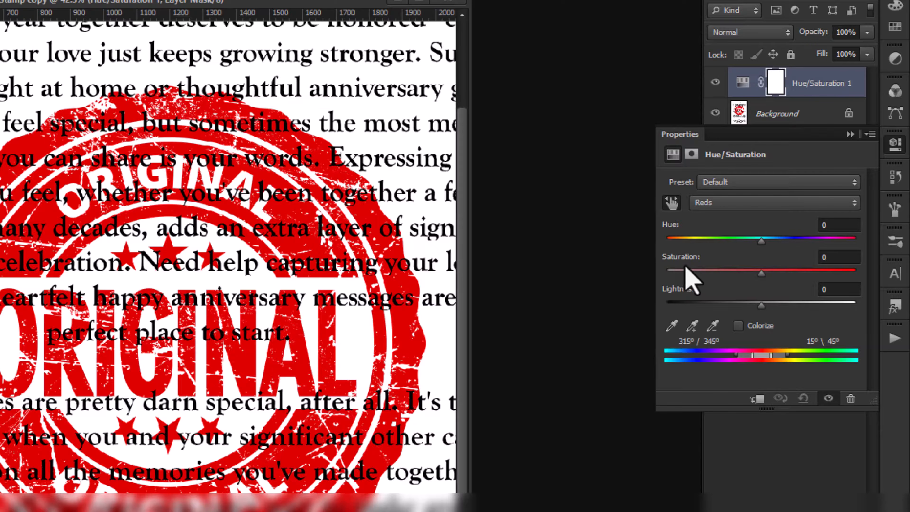
- Set the Reds saturation to -100 and lightness to +100, and compare the stamp with the adjustment off and on
drag(761, 274, 649, 283)
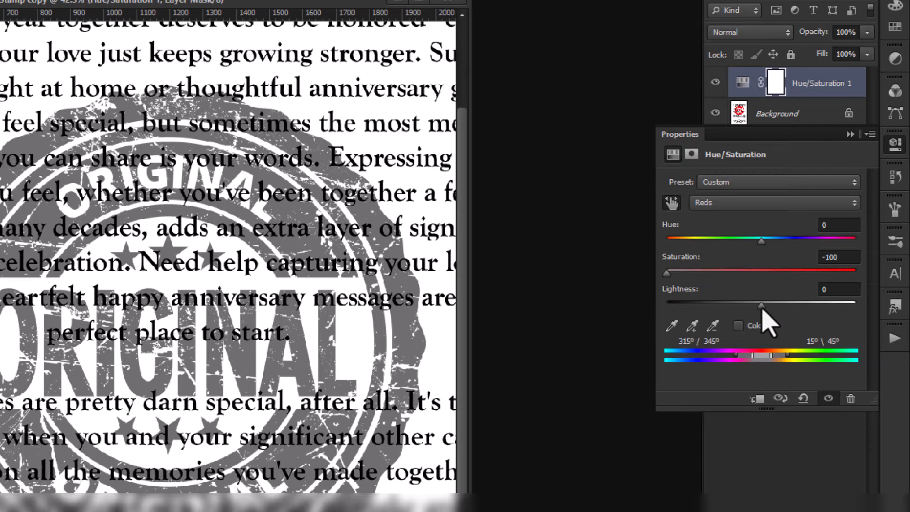
drag(763, 306, 850, 313)
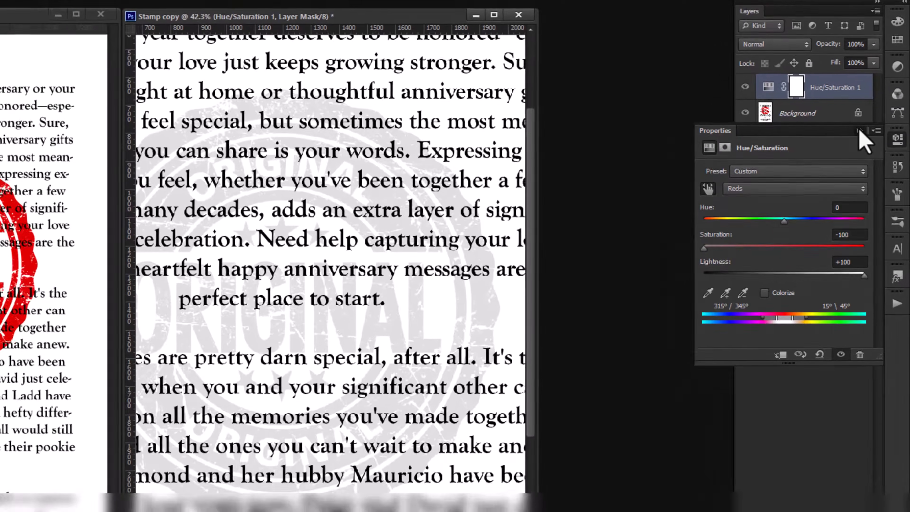
click(851, 135)
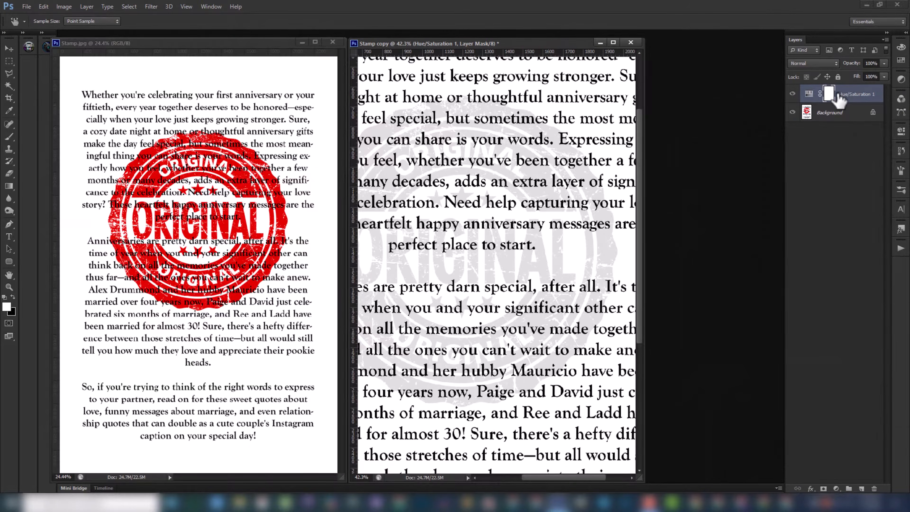
click(793, 93)
click(793, 94)
- Add a Levels adjustment layer above Hue/Saturation with the white input at 223 and black input at 101, and inspect the cleaned page
click(837, 488)
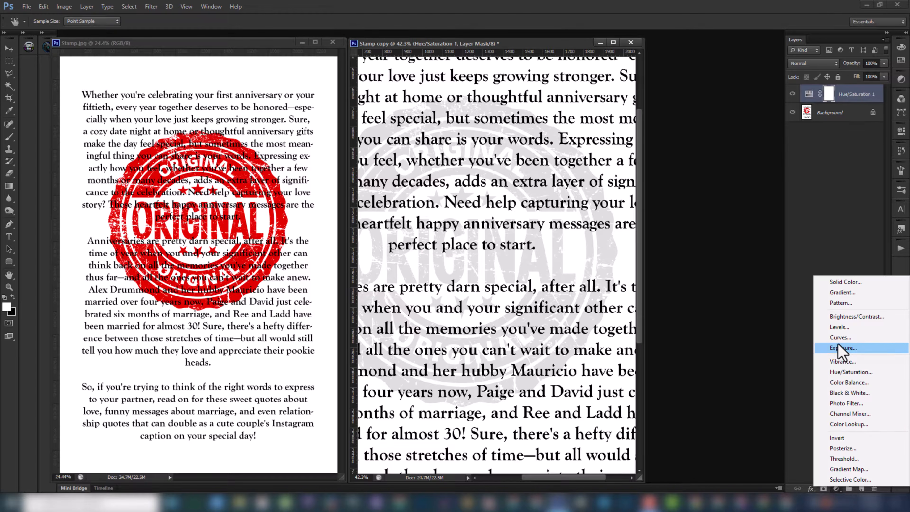
click(852, 328)
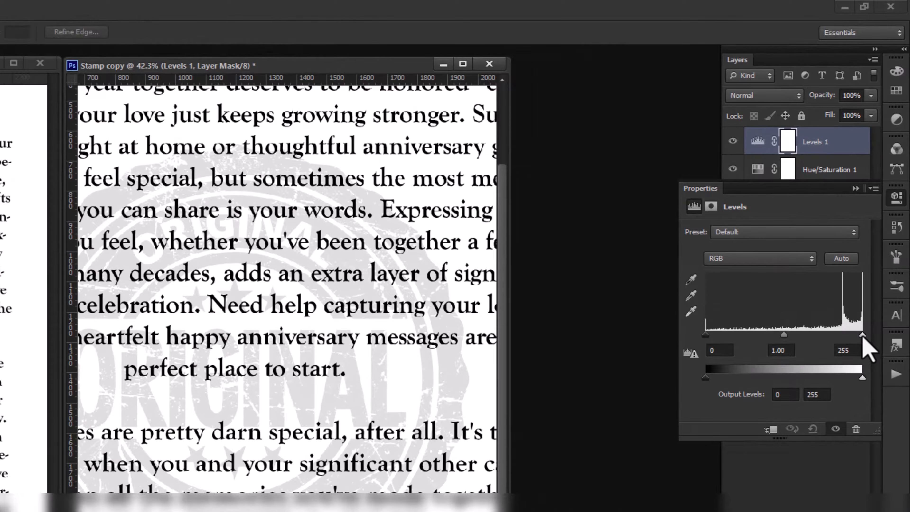
drag(872, 273, 858, 274)
mouse_move(845, 339)
mouse_down()
mouse_move(863, 338)
mouse_move(843, 336)
mouse_up()
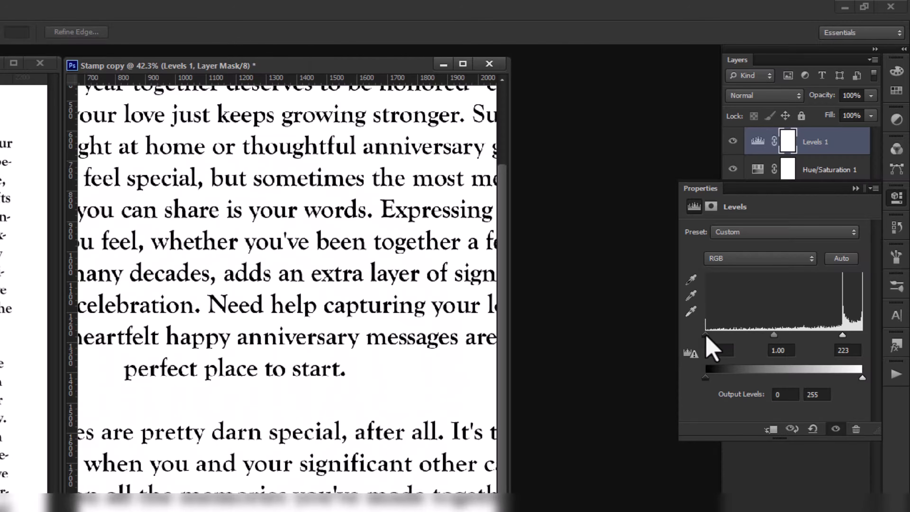
drag(706, 334, 767, 337)
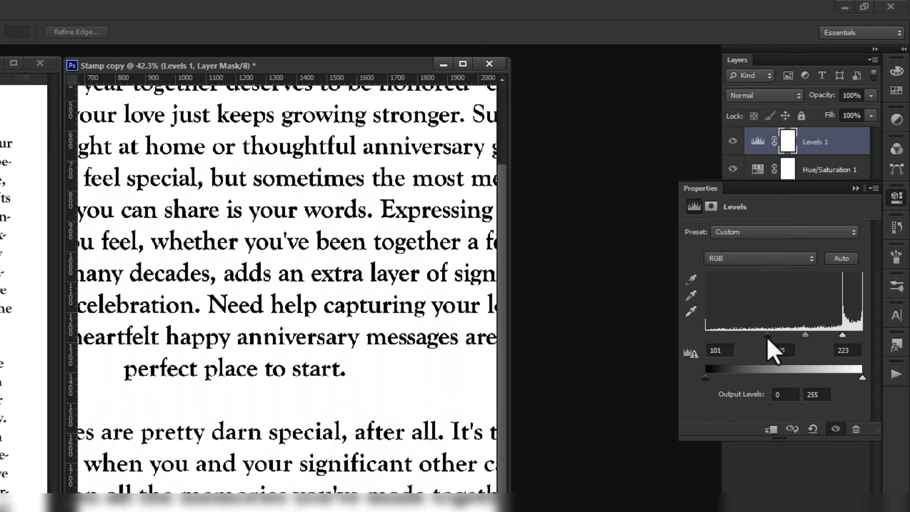
scroll(293, 380, down, 5)
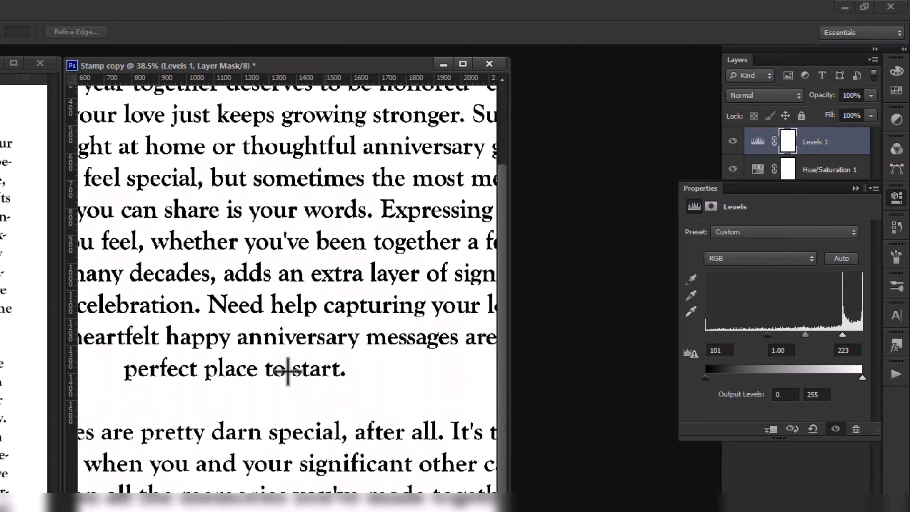
scroll(341, 340, down, 1)
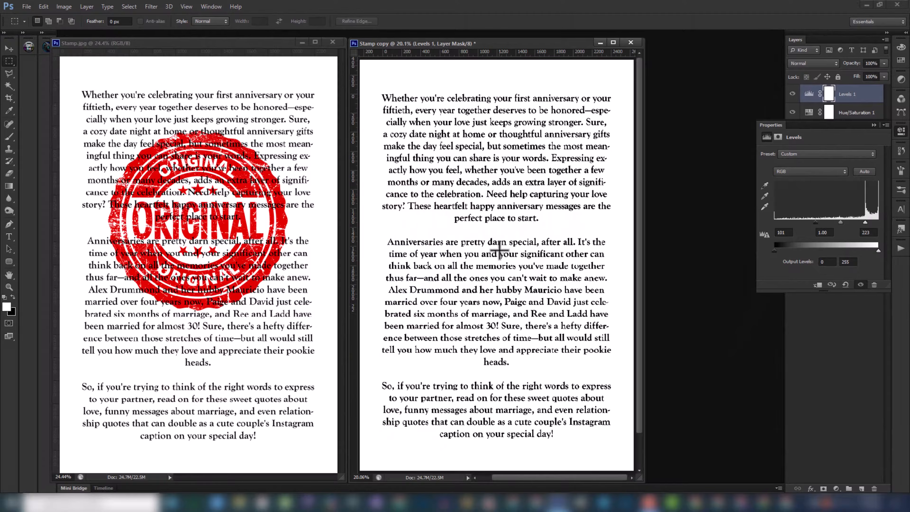
scroll(499, 249, down, 1)
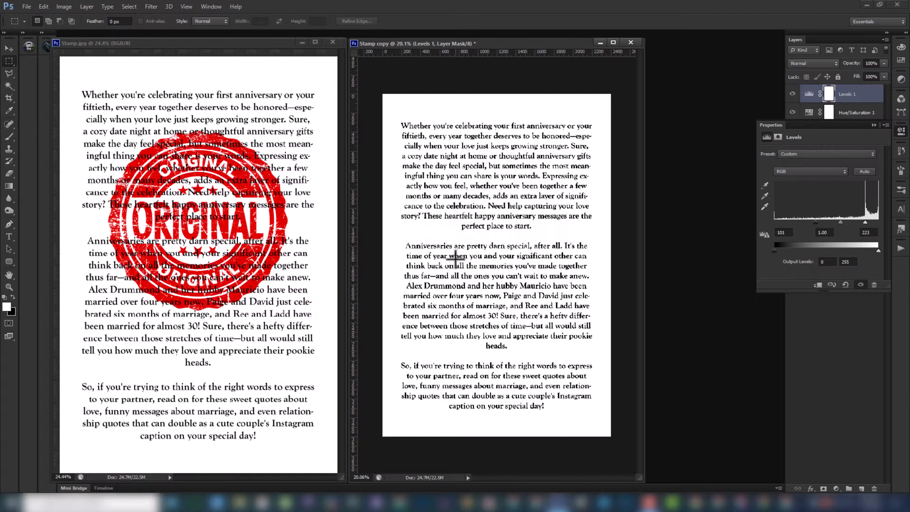
scroll(456, 258, up, 3)
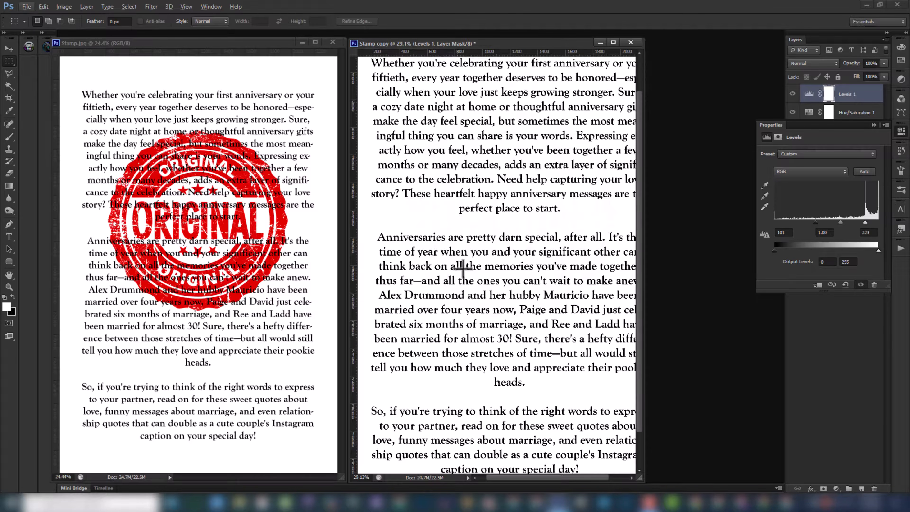
scroll(464, 256, down, 1)
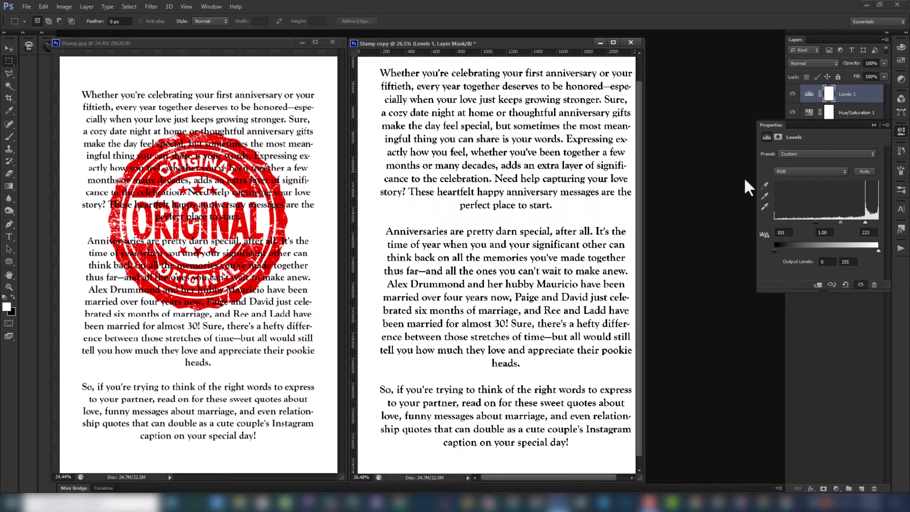
click(878, 126)
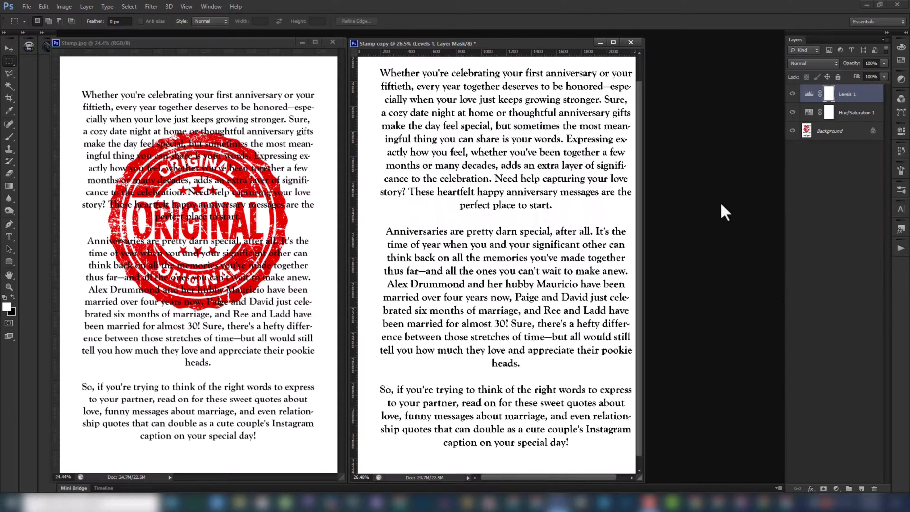